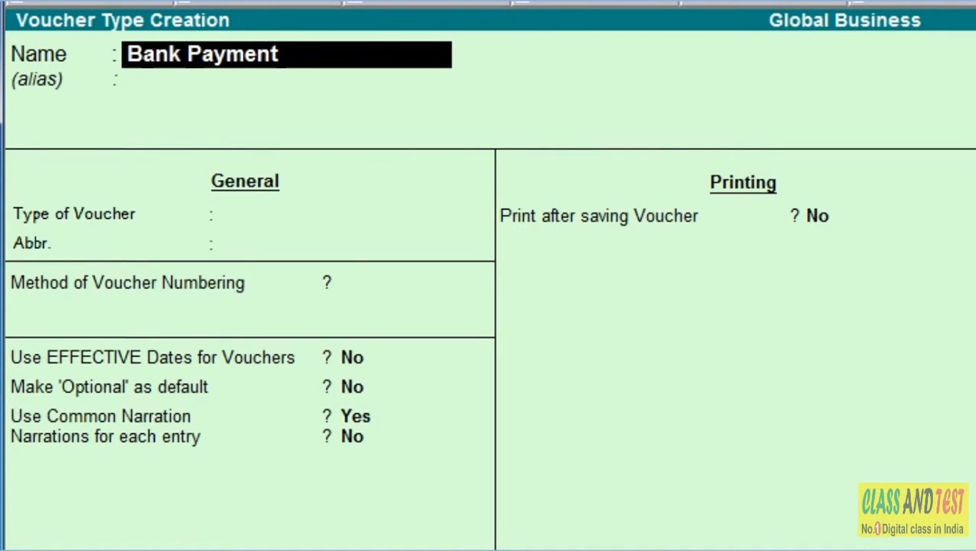
Define the Bank Payment voucher type as a Payment voucher, leaving the alias blank and keeping the abbreviation Pymt
key(Return)
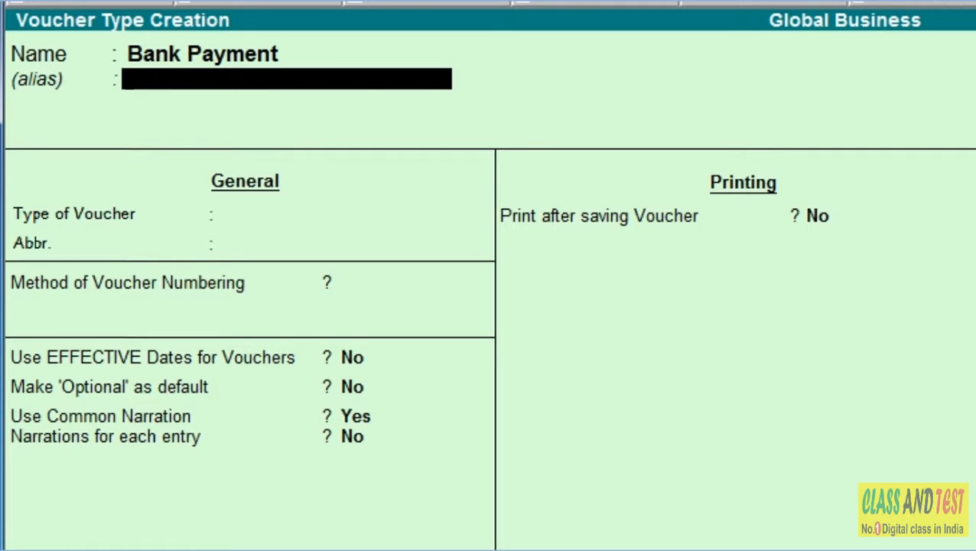
key(Return)
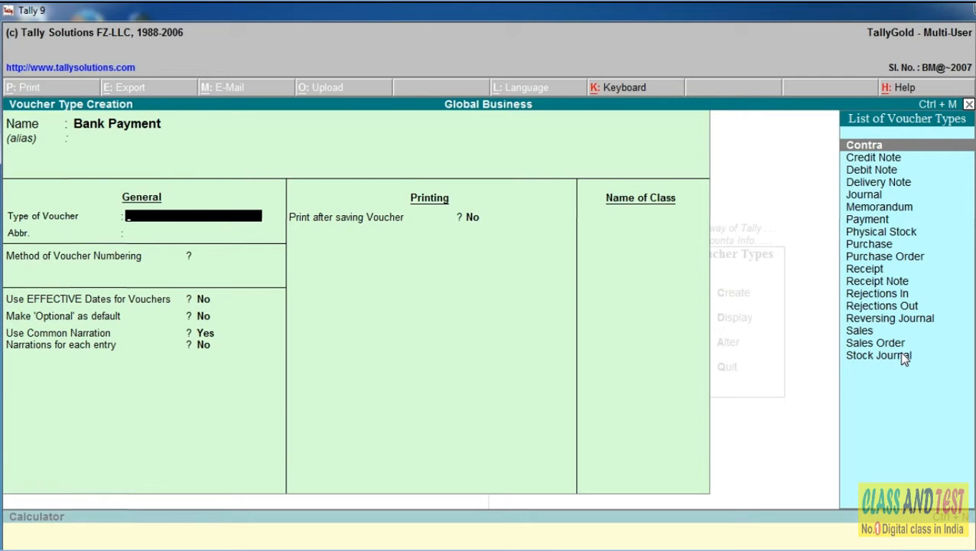
text(P)
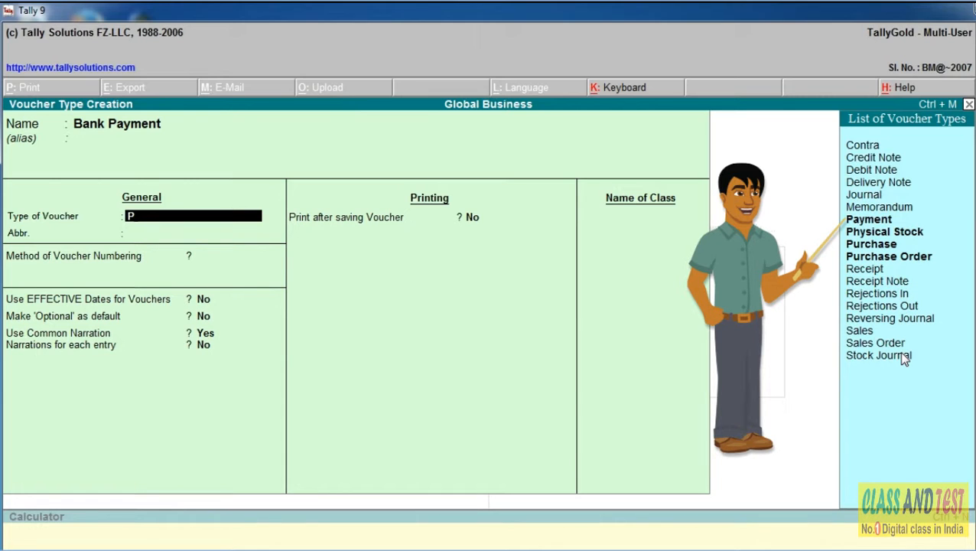
text(a)
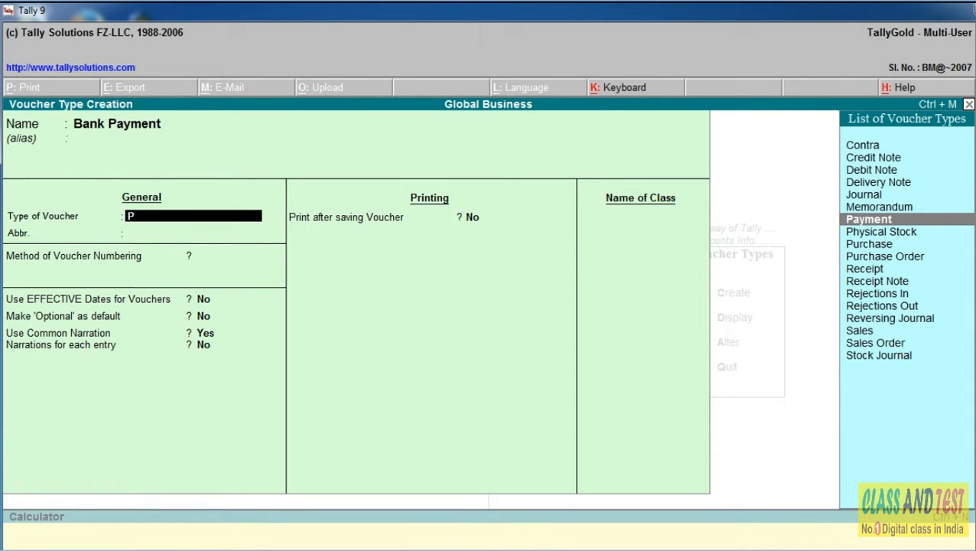
key(Return)
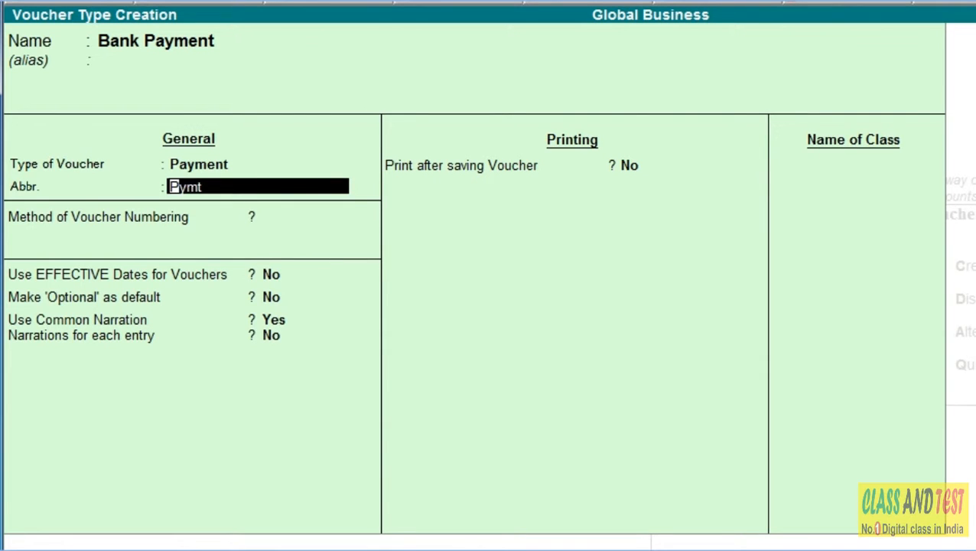
key(Return)
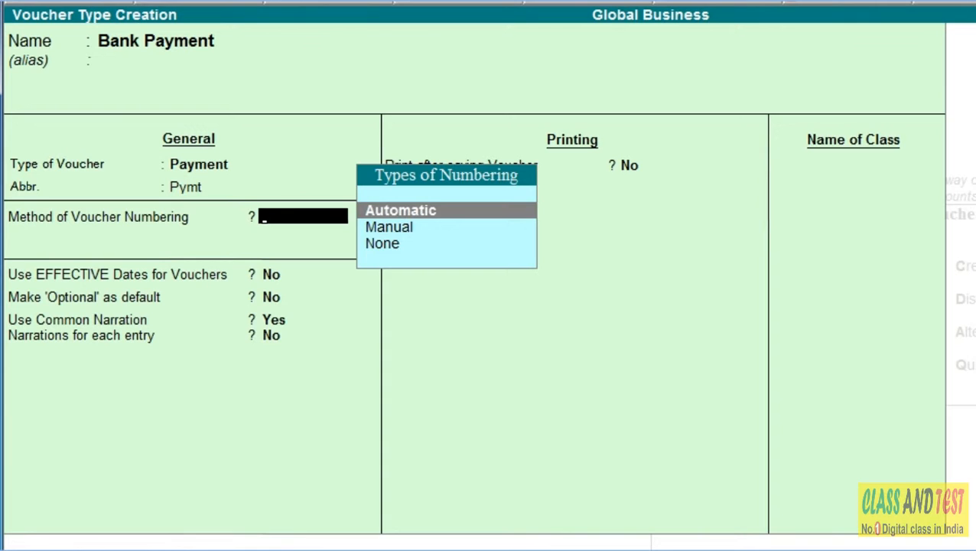
Set the method of voucher numbering to Automatic and enable its advance configuration
key(Return)
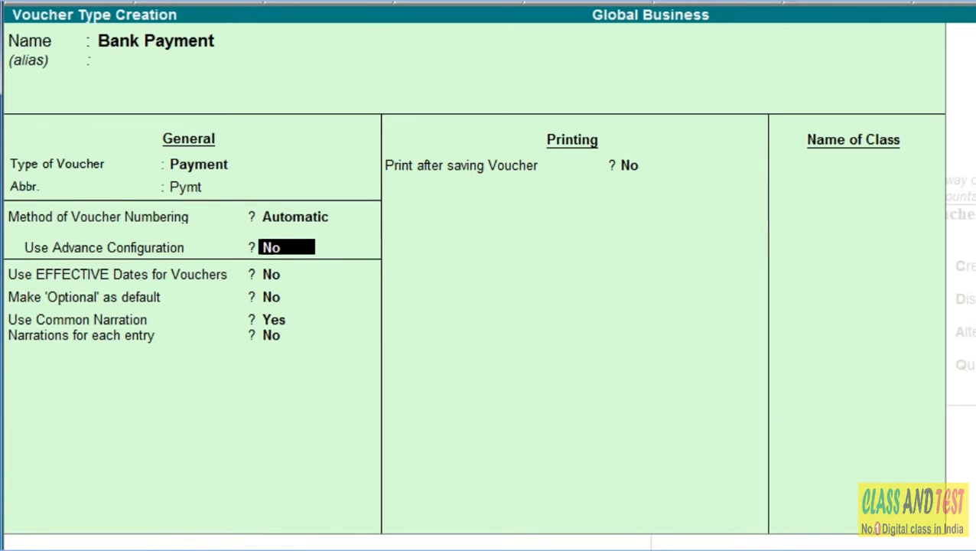
text(y)
key(Return)
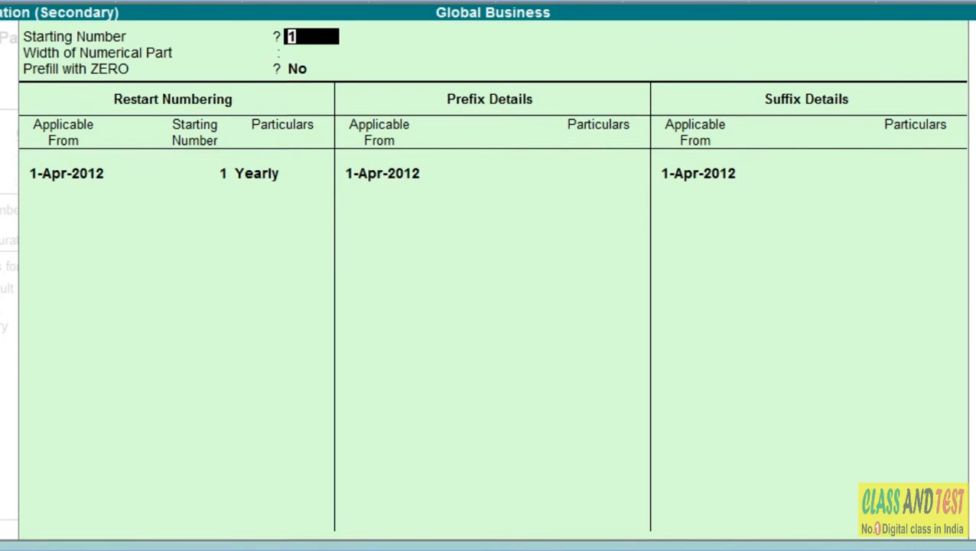
Keep the default starting number, numerical width and zero prefill, and set numbering to restart yearly at 101 from 1-Apr-2012
key(Return)
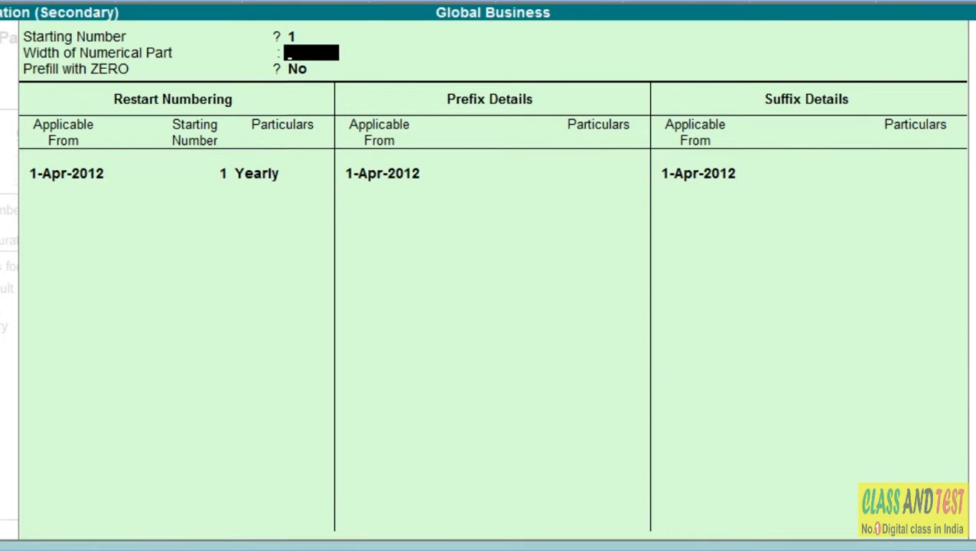
key(Return)
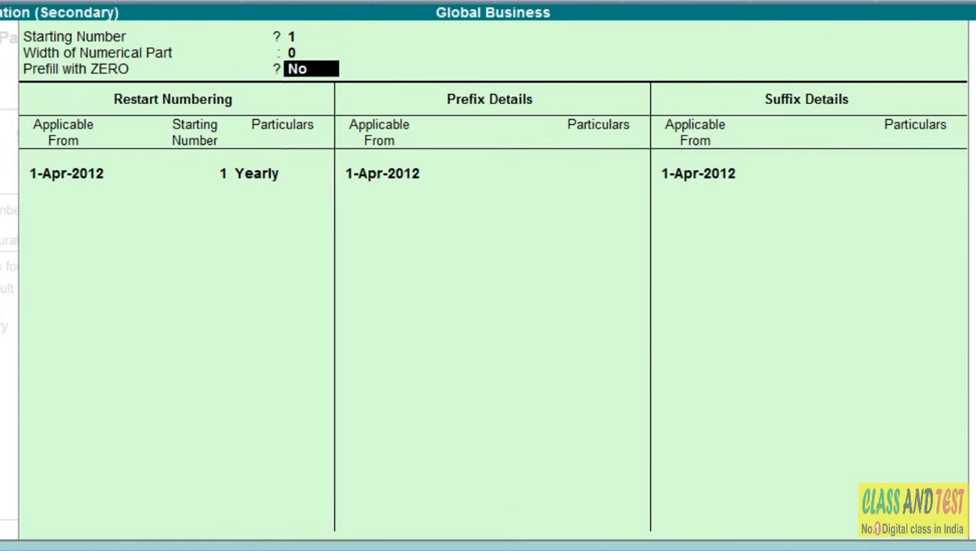
key(Return)
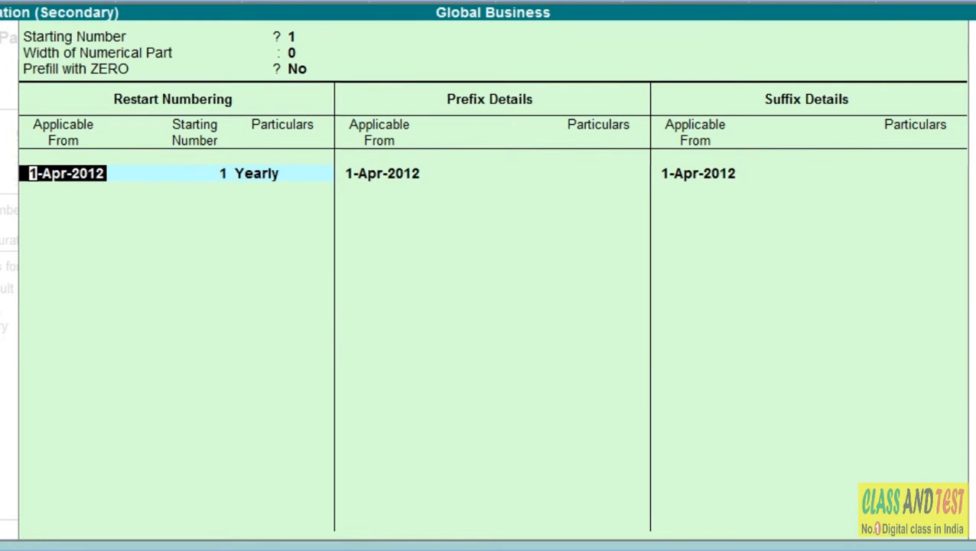
key(Return)
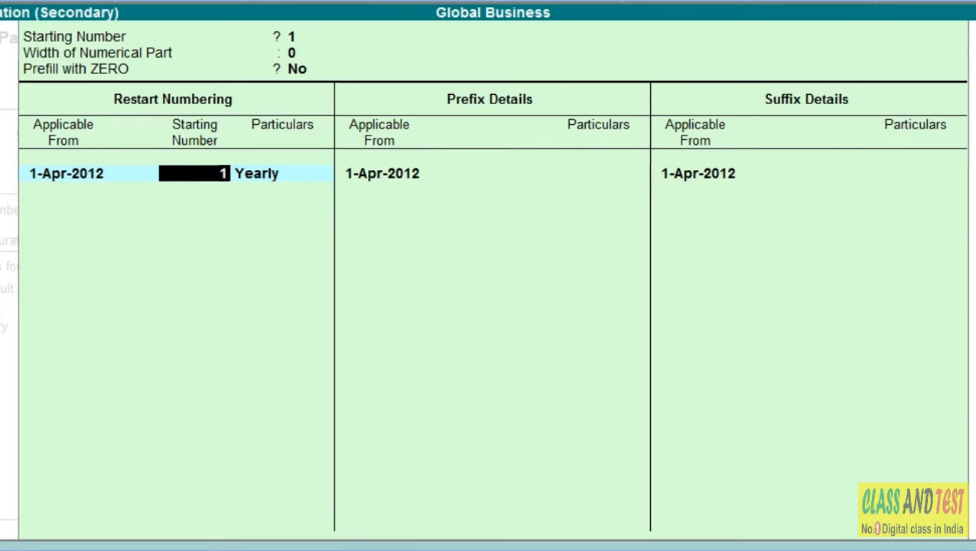
text(101)
key(Return)
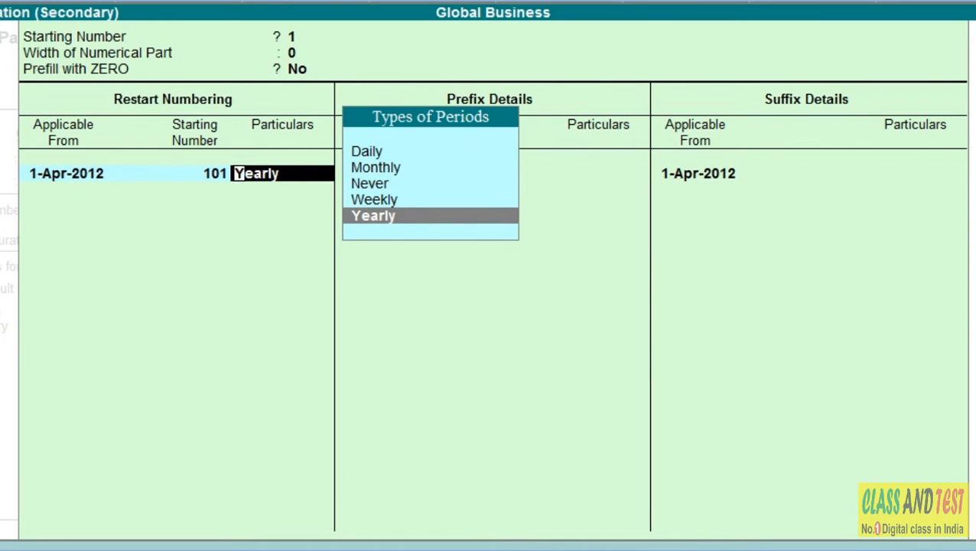
key(Return)
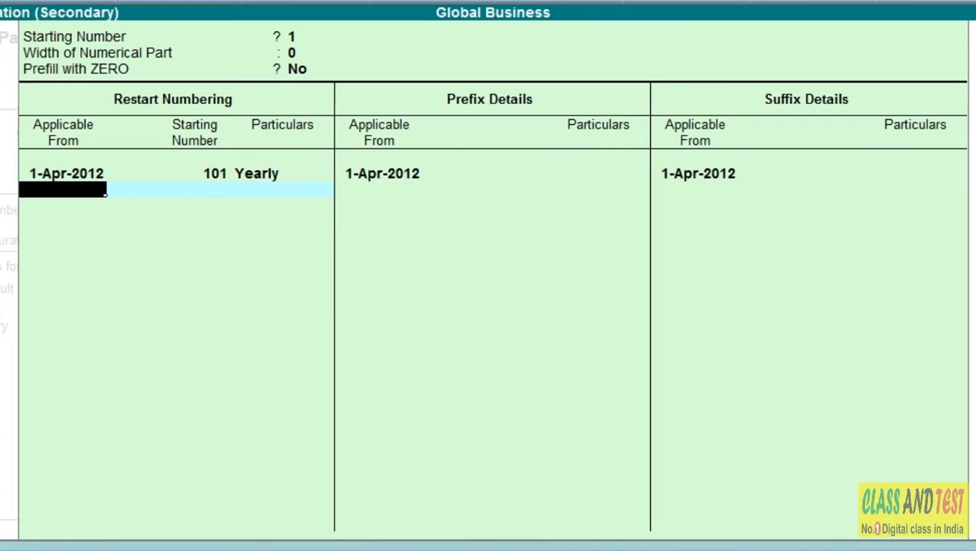
key(Return)
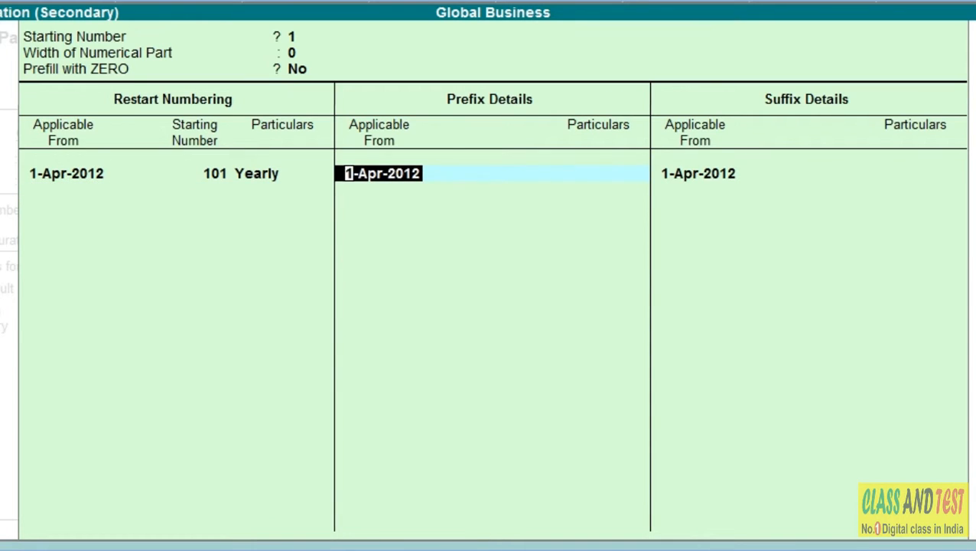
Set the voucher number prefix to BP/, applicable from 1-Apr-2012
key(Return)
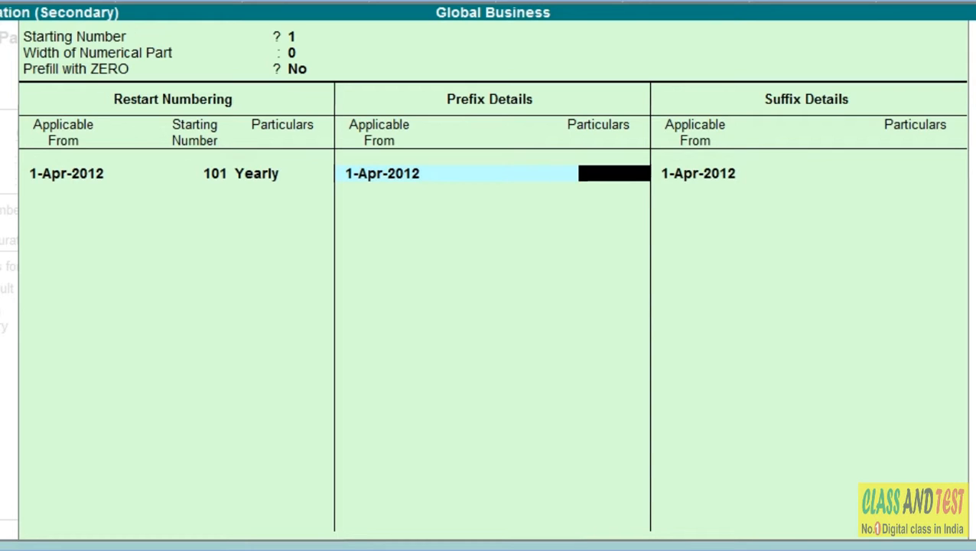
text(BP/)
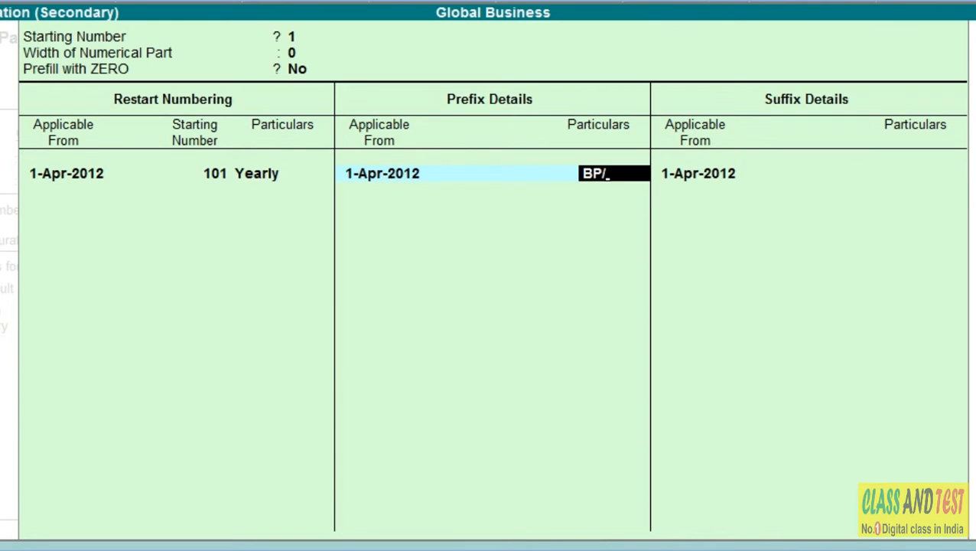
key(Return)
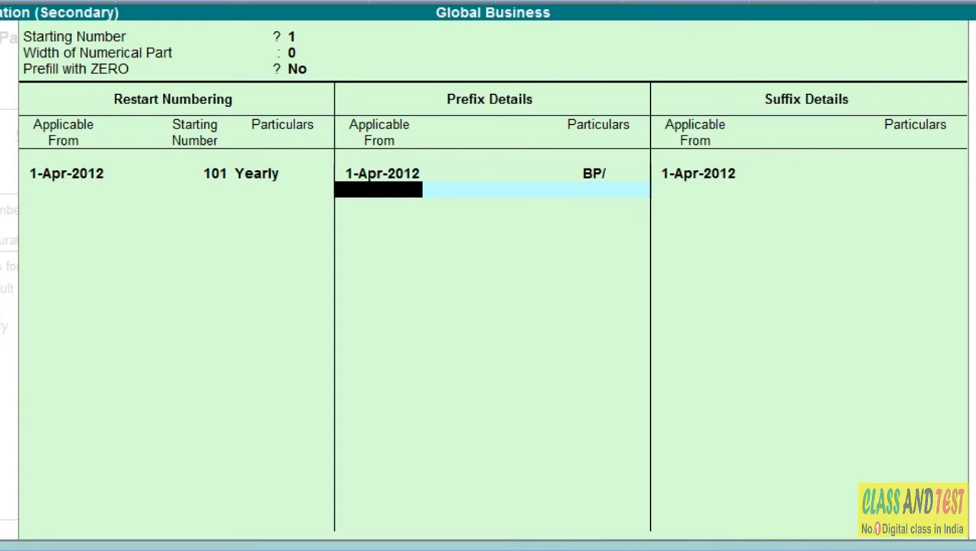
key(Return)
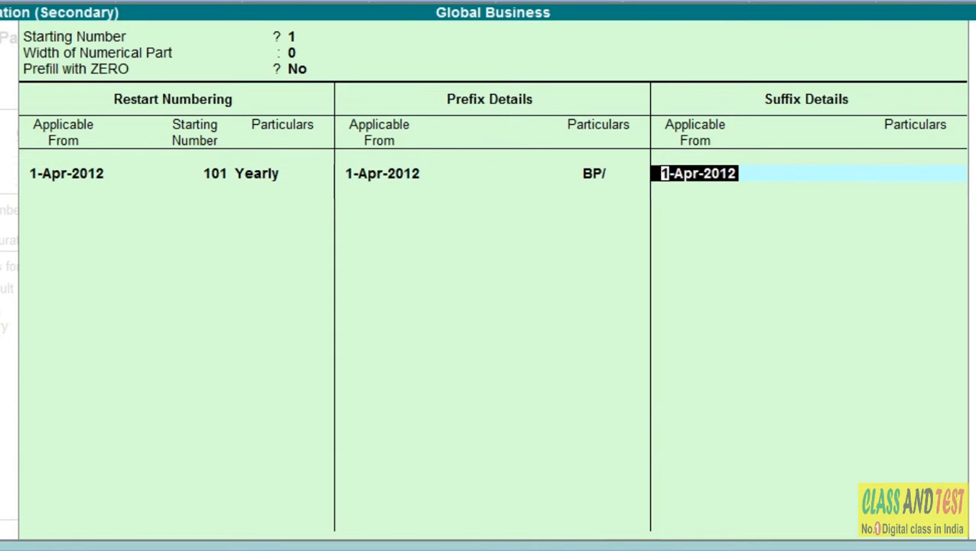
Set the voucher number suffix to /12-13, applicable from 1-Apr-2012, and finish the numbering configuration
key(Return)
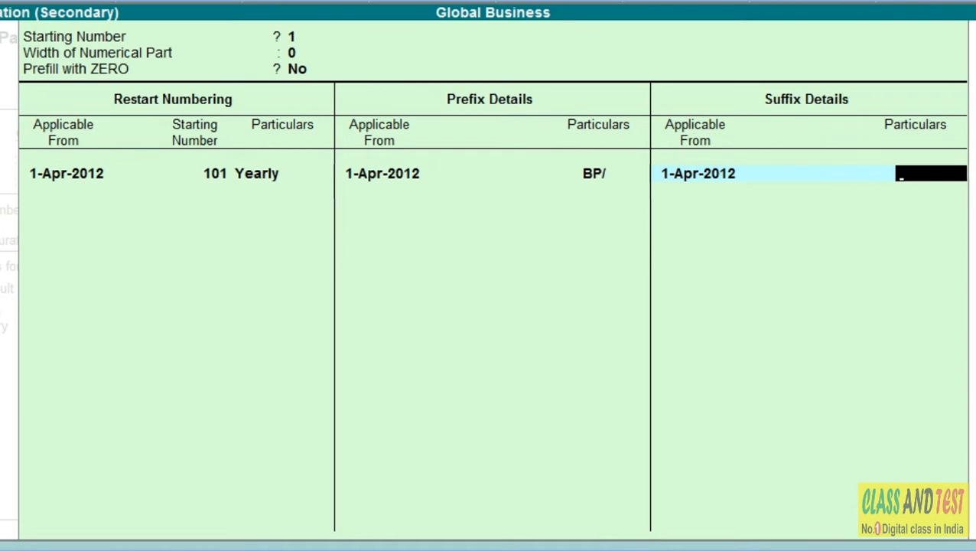
text(/12-13)
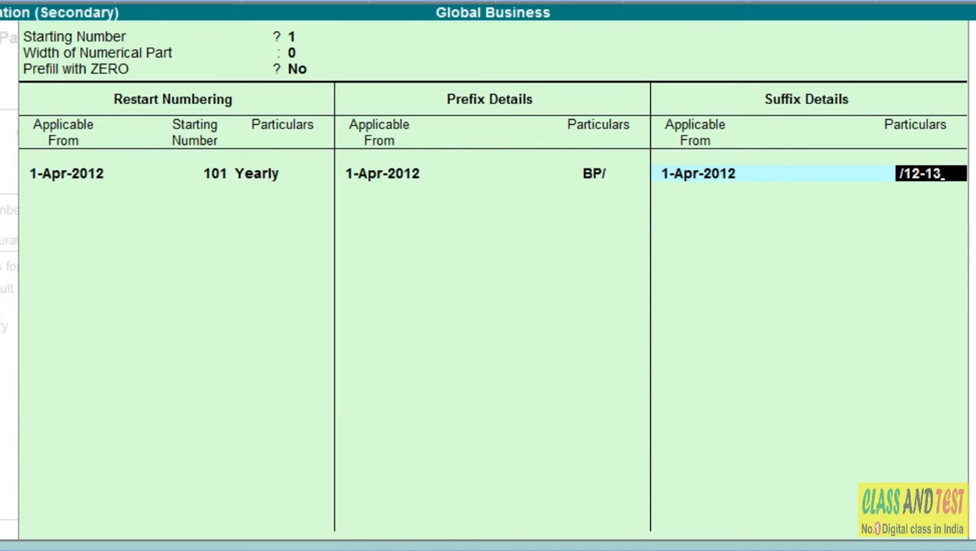
key(Return)
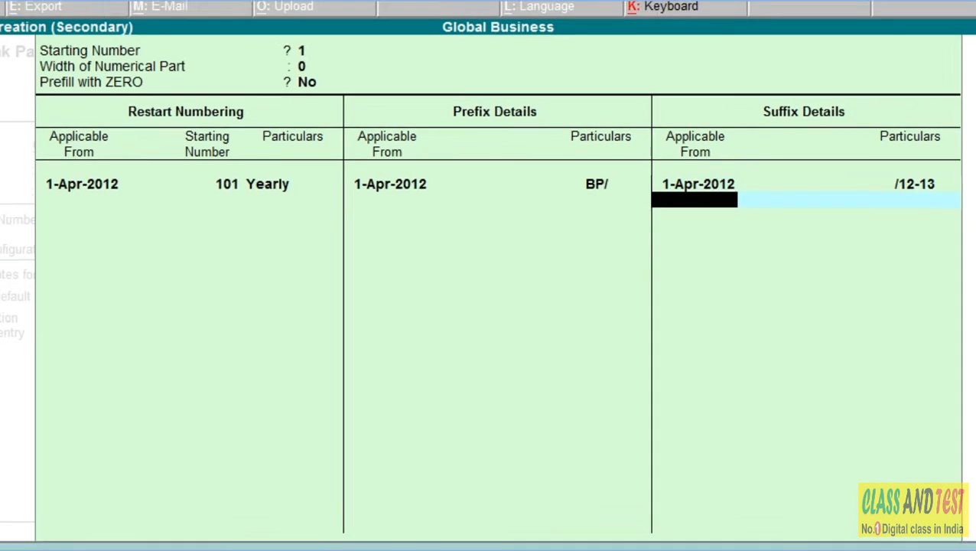
key(Return)
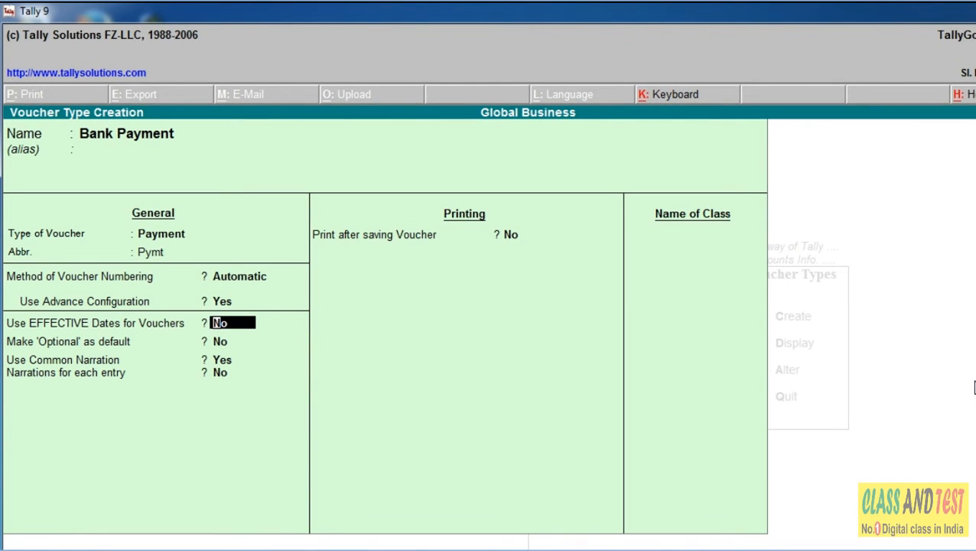
Save the Bank Payment voucher type with the remaining options at their defaults and no class, and leave voucher type creation
key(Return)
key(Return)
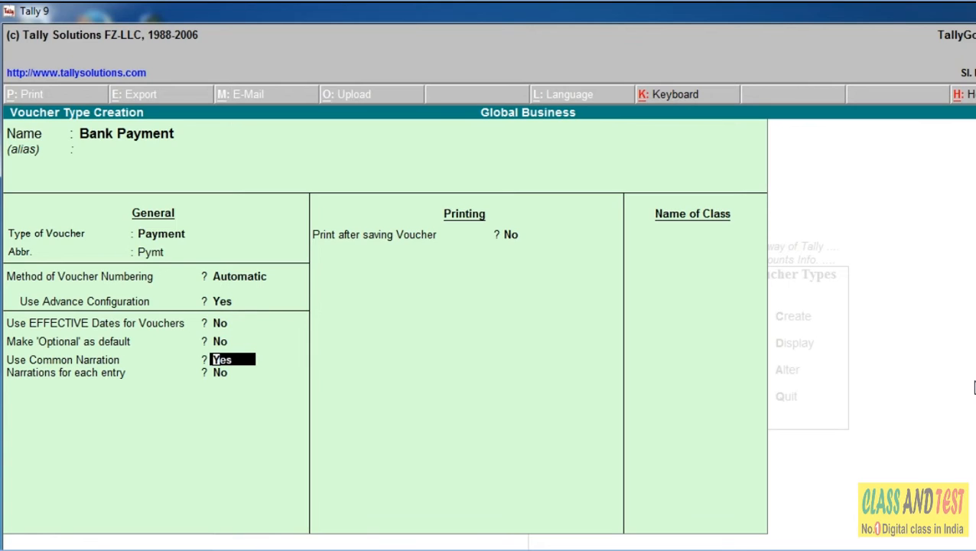
key(Return)
key(Return)
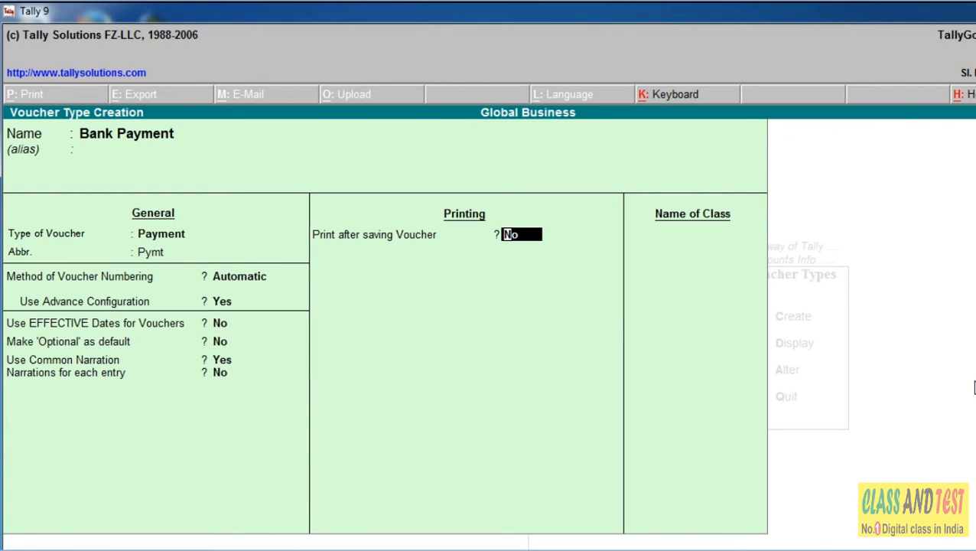
key(Return)
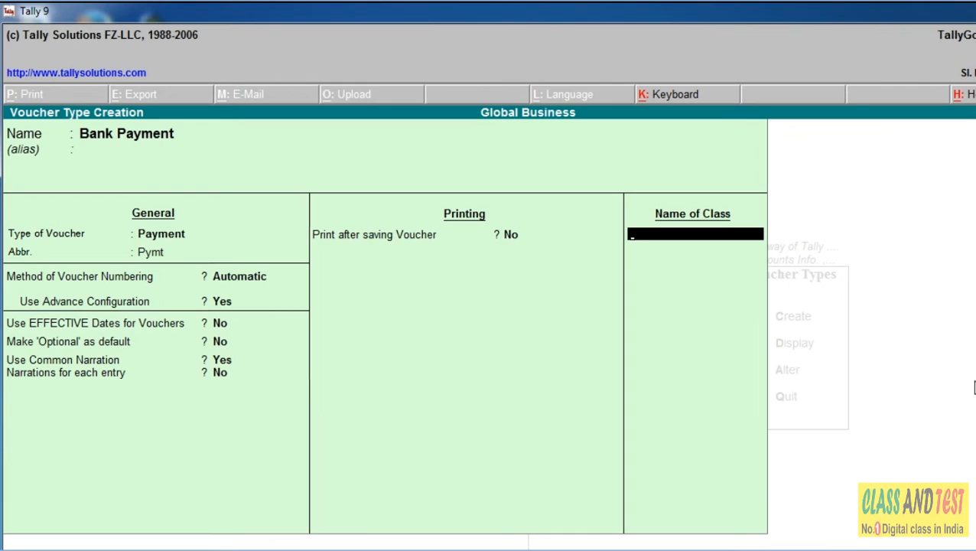
key(Return)
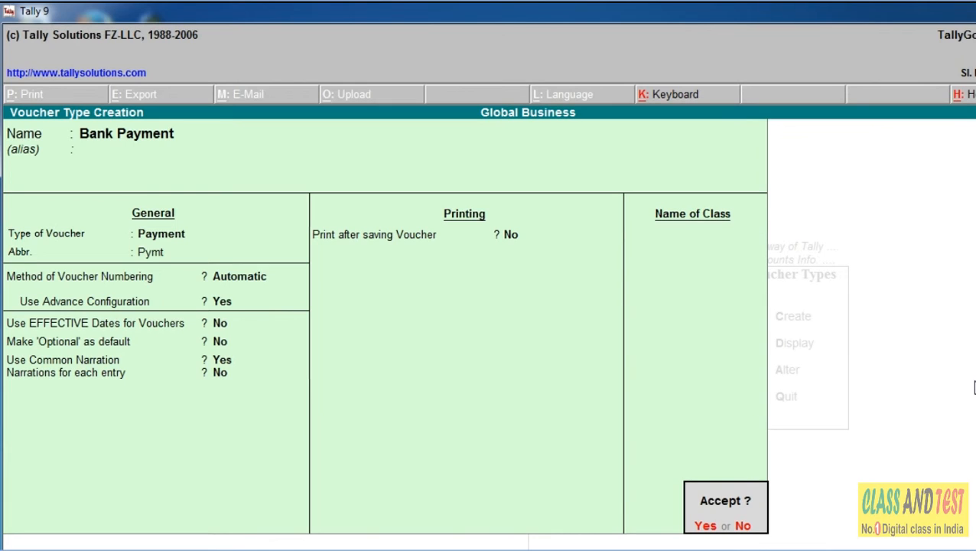
key(Return)
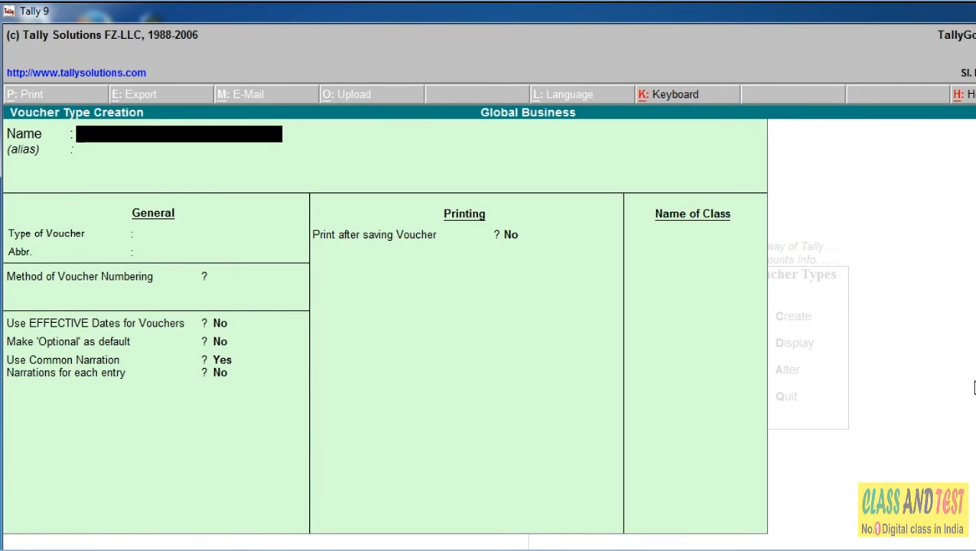
key(Escape)
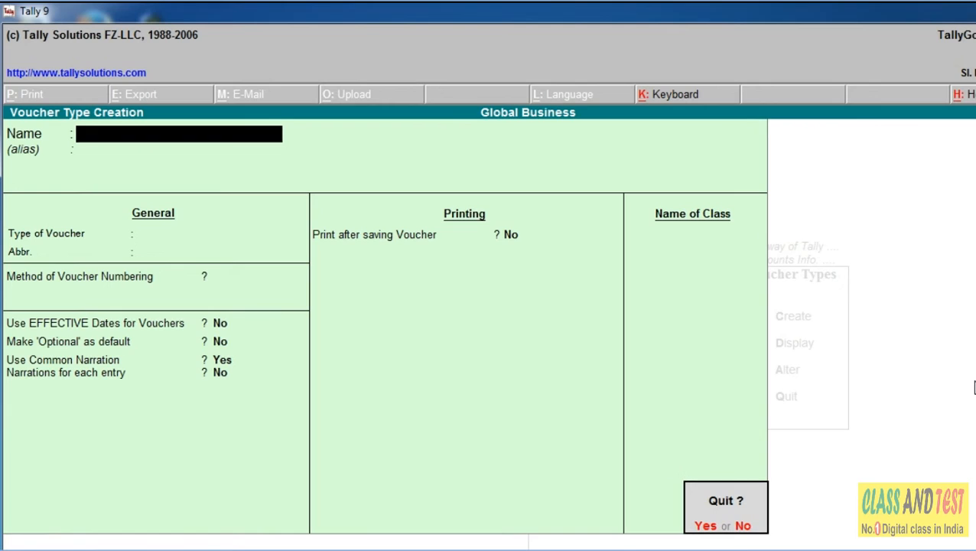
key(Return)
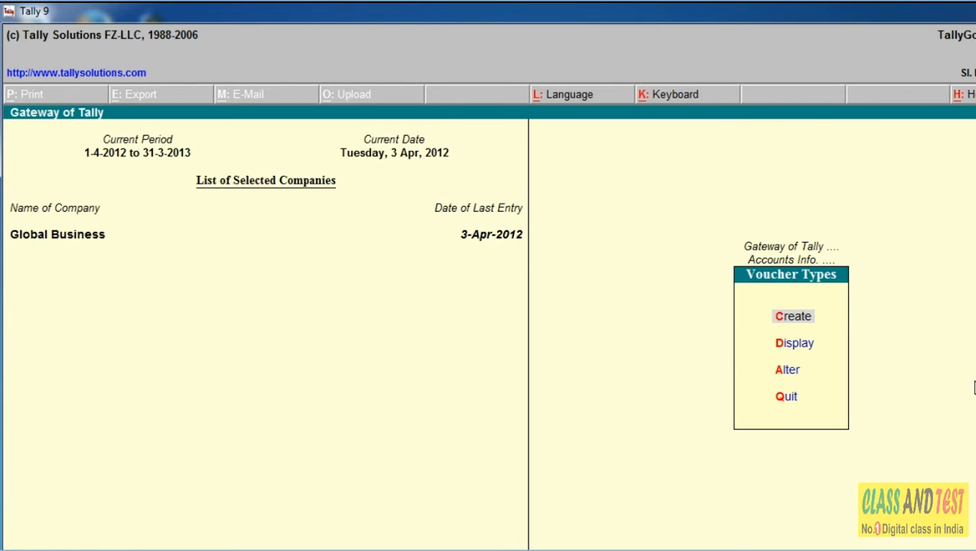
Check the list of voucher types for the Bank Payment and Bank Receipt entries, and return to the Gateway of Tally
key(Down)
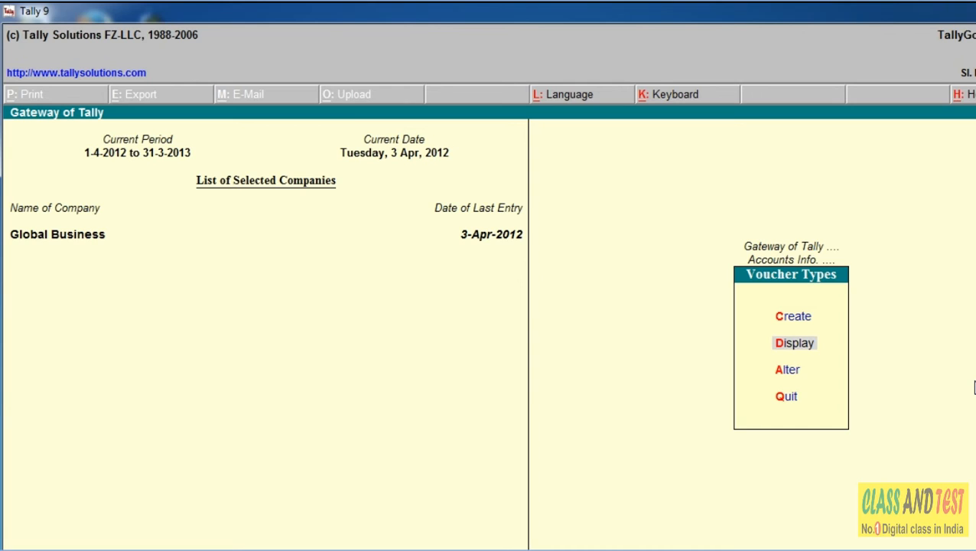
key(Return)
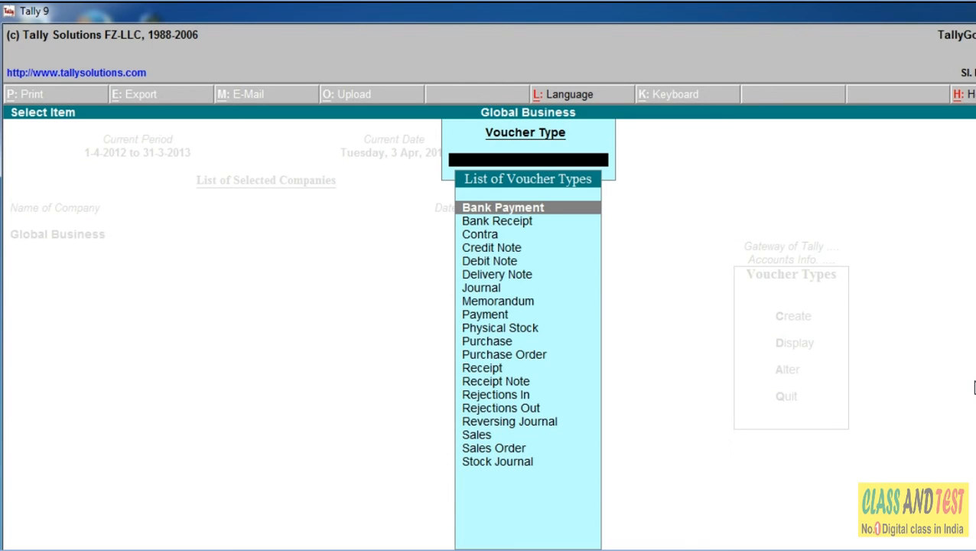
key(Down)
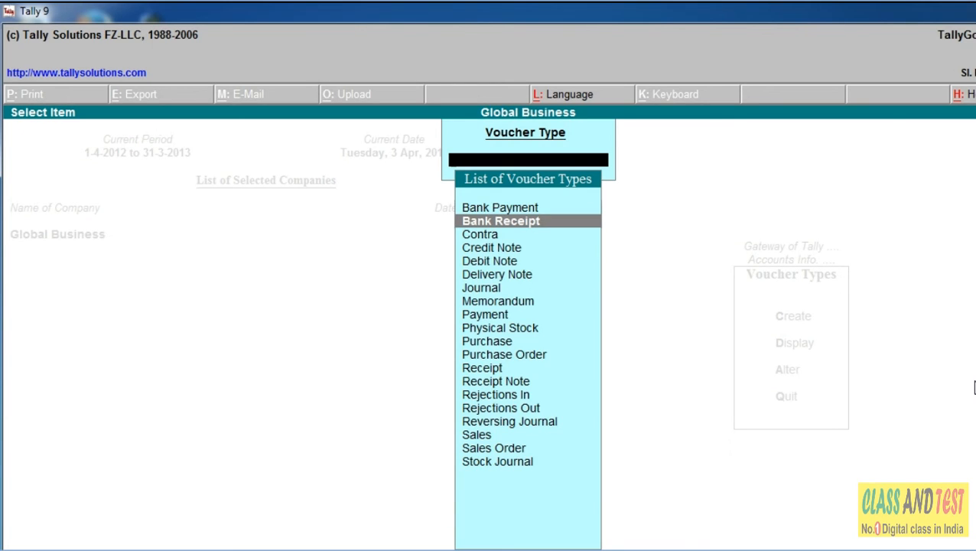
key(Up)
key(Down)
key(Up)
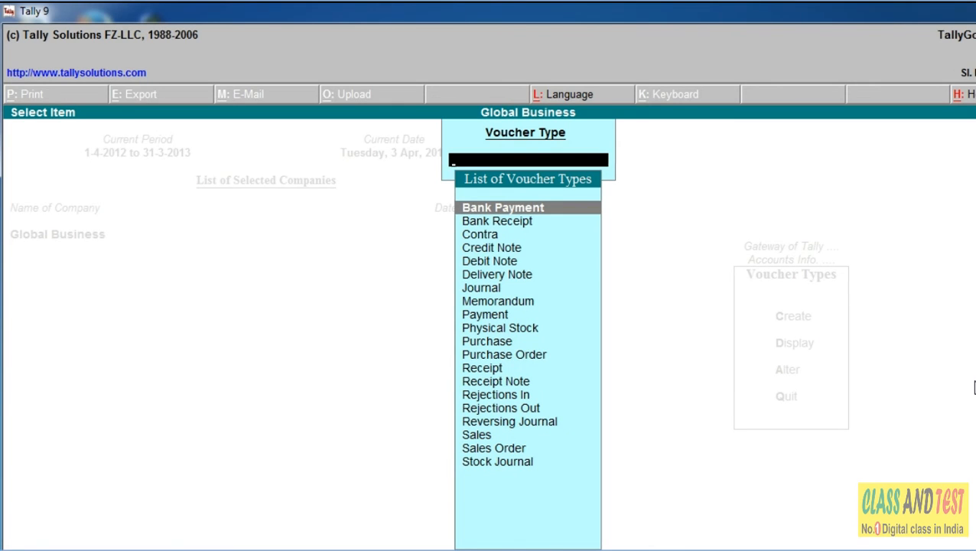
key(Down)
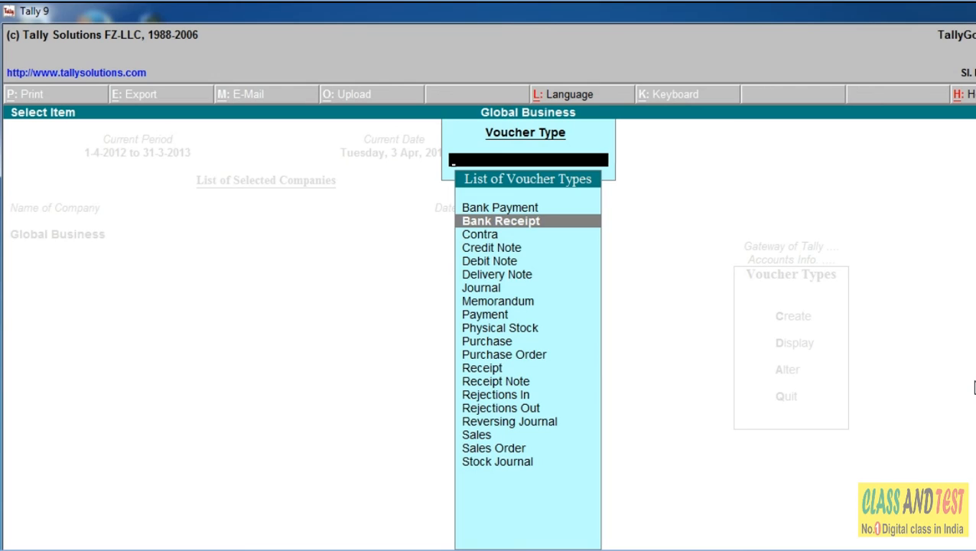
key(Up)
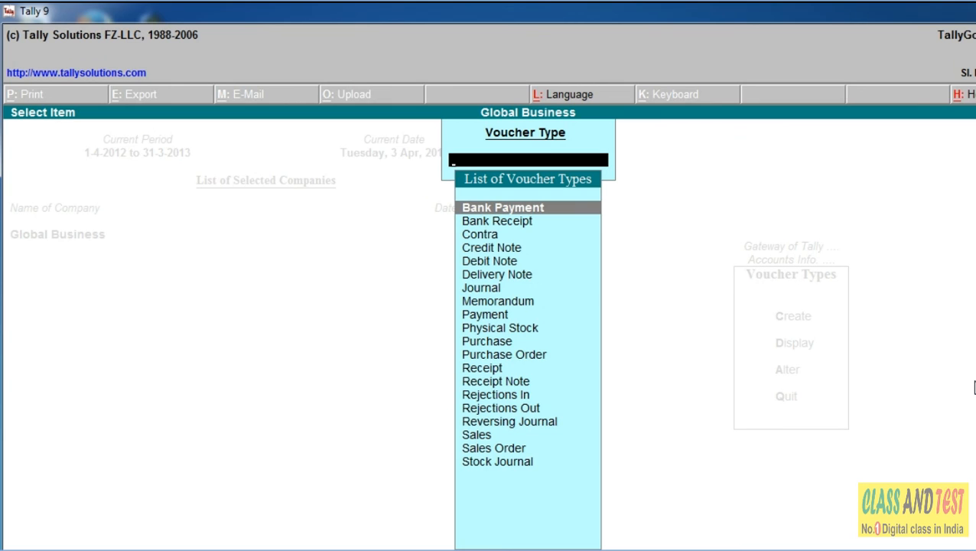
key(Escape)
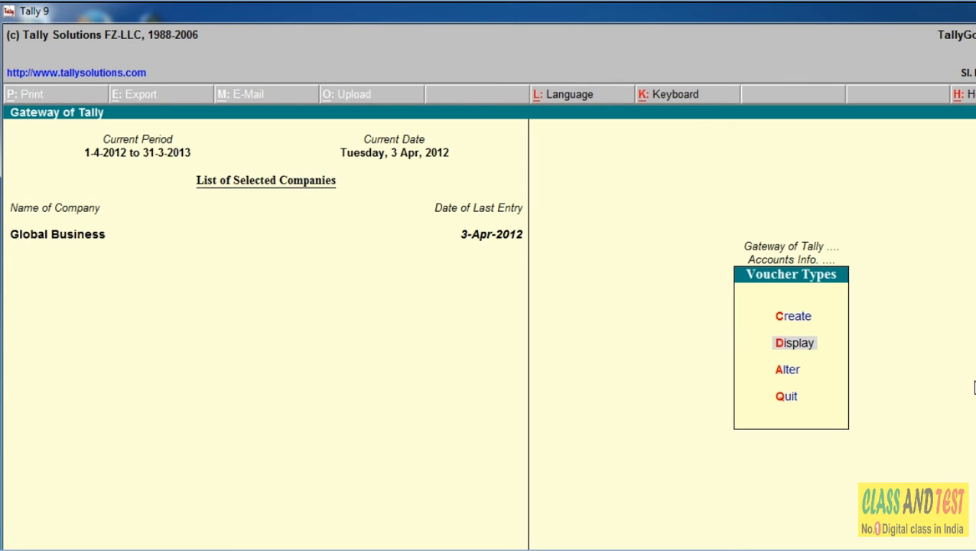
key(Escape)
key(Escape)
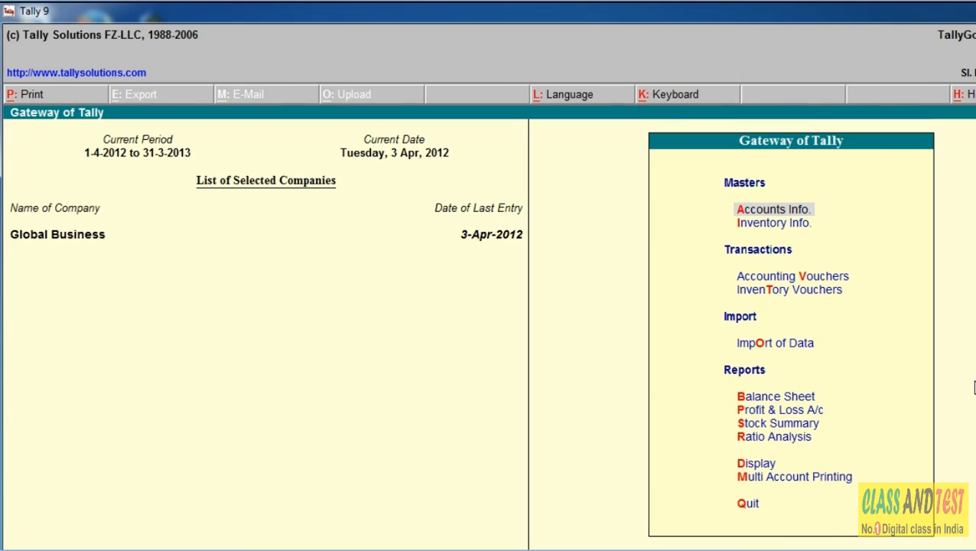